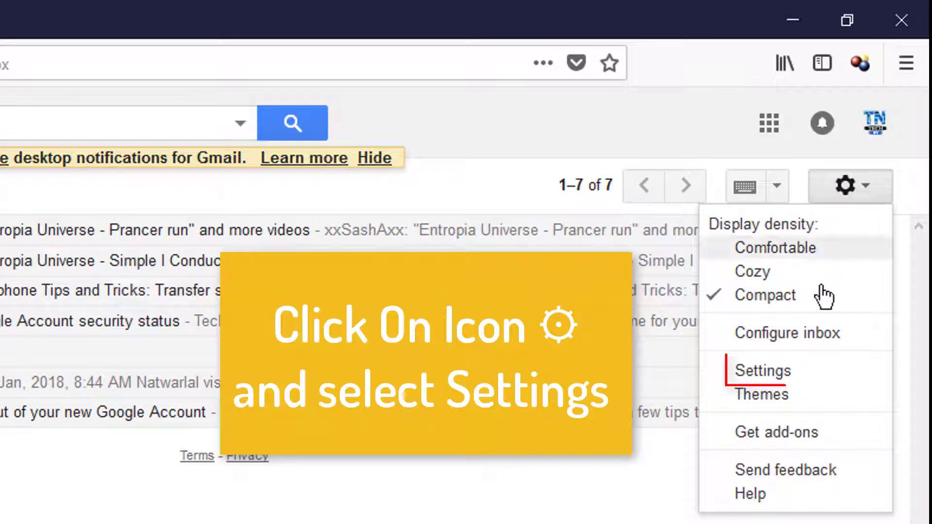
# Step: Enable IMAP in Gmail's Forwarding and POP/IMAP settings and save the changes
pyautogui.click(763, 375)
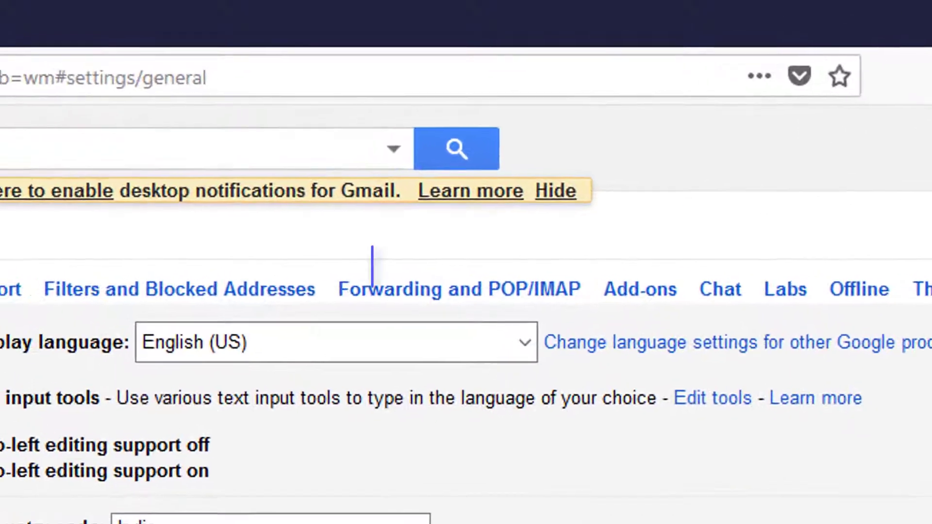
pyautogui.click(480, 306)
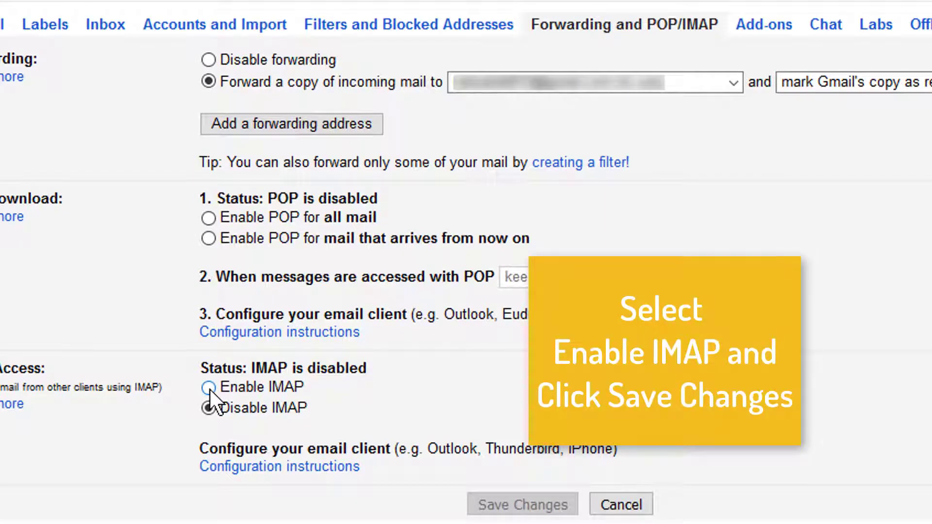
pyautogui.click(209, 388)
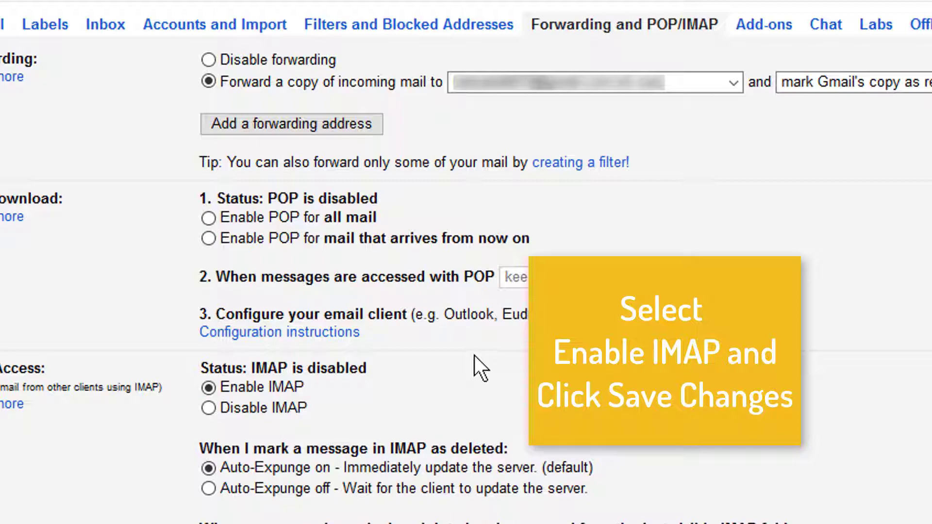
pyautogui.scroll(-6, 474, 355)
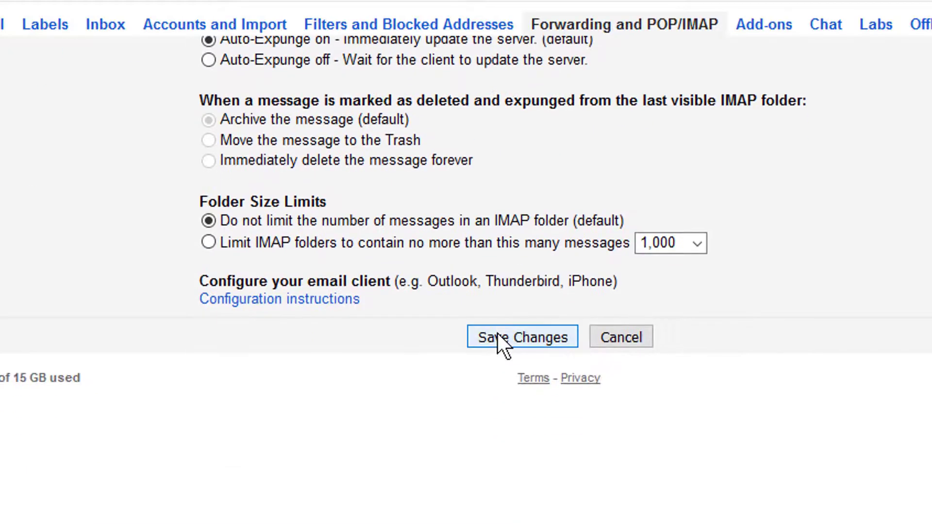
pyautogui.click(498, 335)
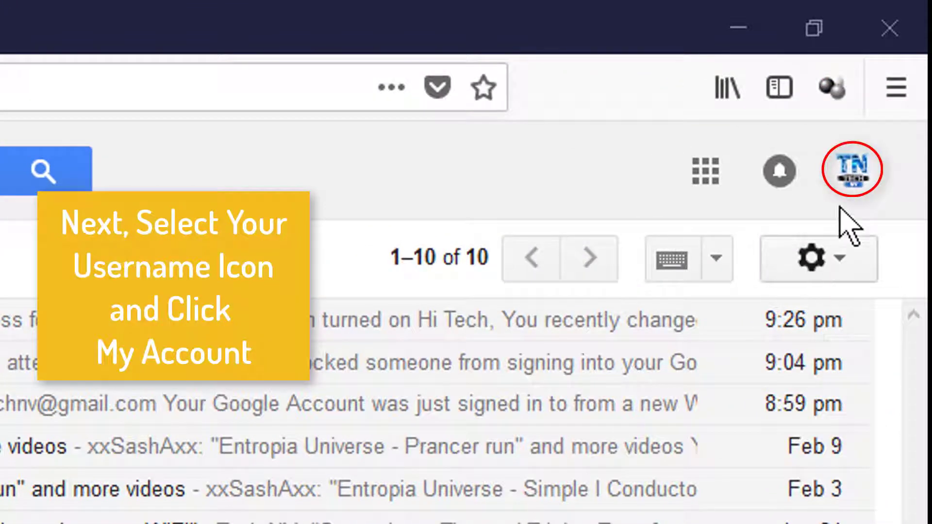
# Step: Turn on Allow less secure apps under the Google account's apps with account access, and return to the Gmail inbox
pyautogui.click(843, 184)
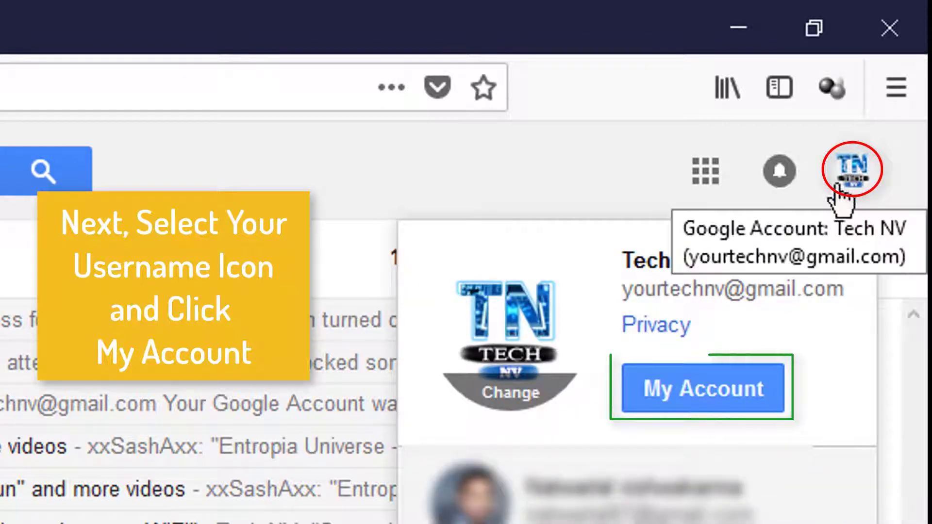
pyautogui.click(681, 399)
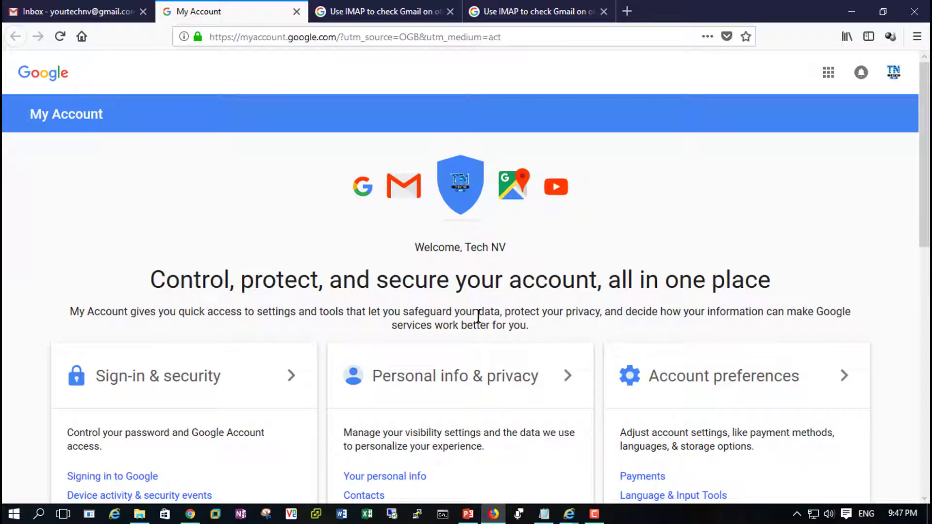
pyautogui.scroll(-10, 478, 316)
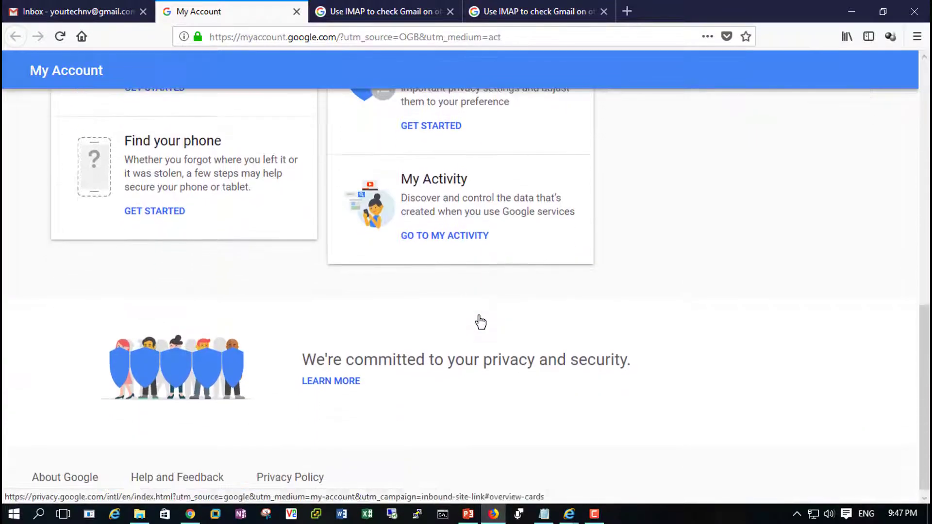
pyautogui.scroll(10, 480, 319)
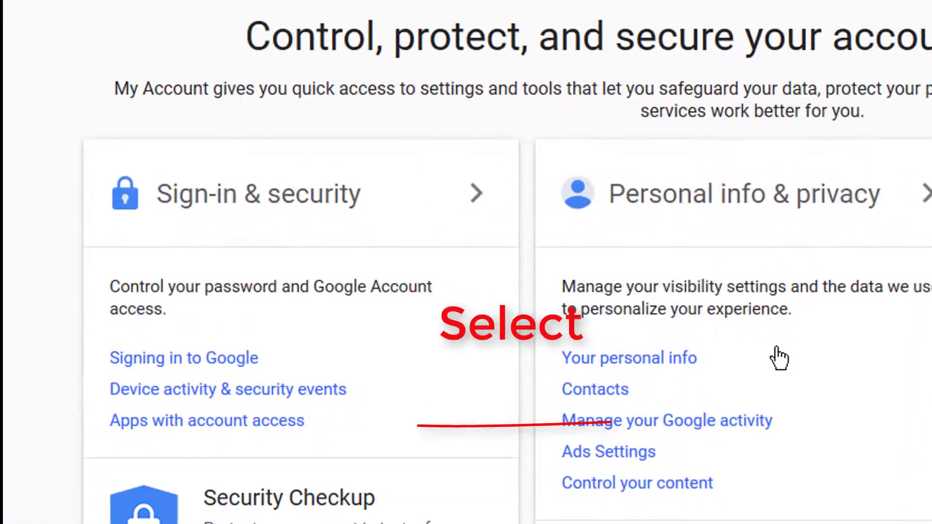
pyautogui.click(194, 421)
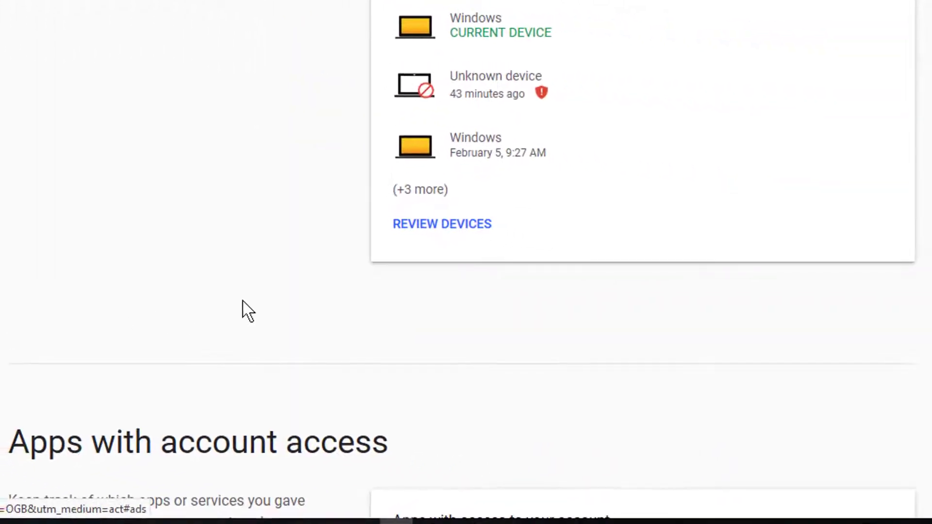
pyautogui.scroll(-10, 219, 305)
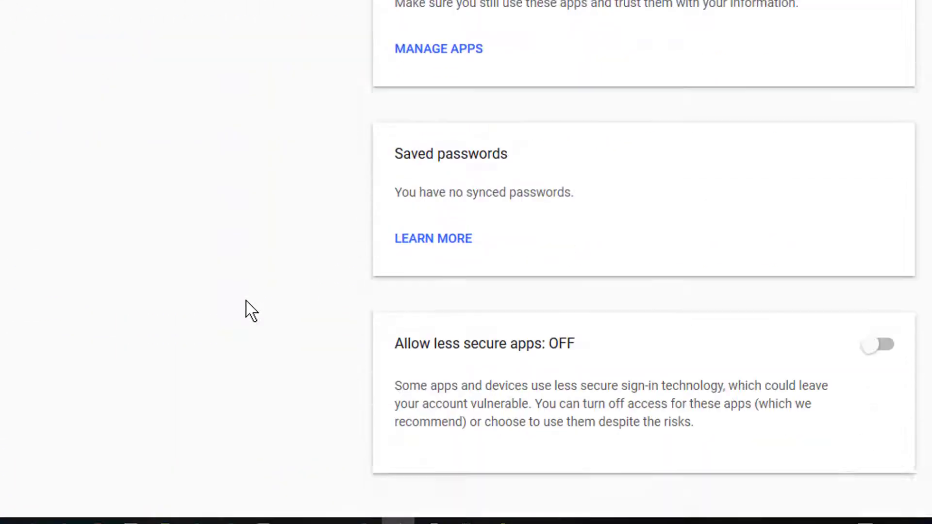
pyautogui.scroll(-3, 246, 310)
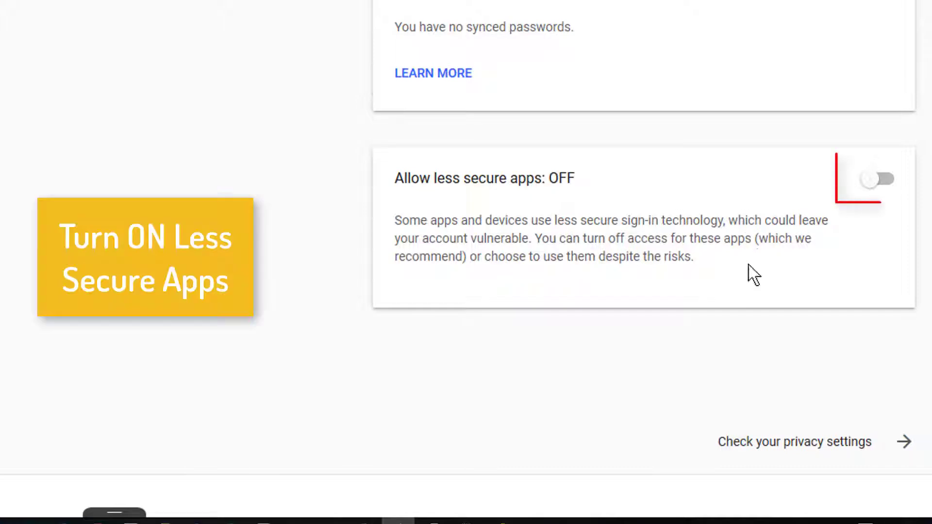
pyautogui.click(880, 184)
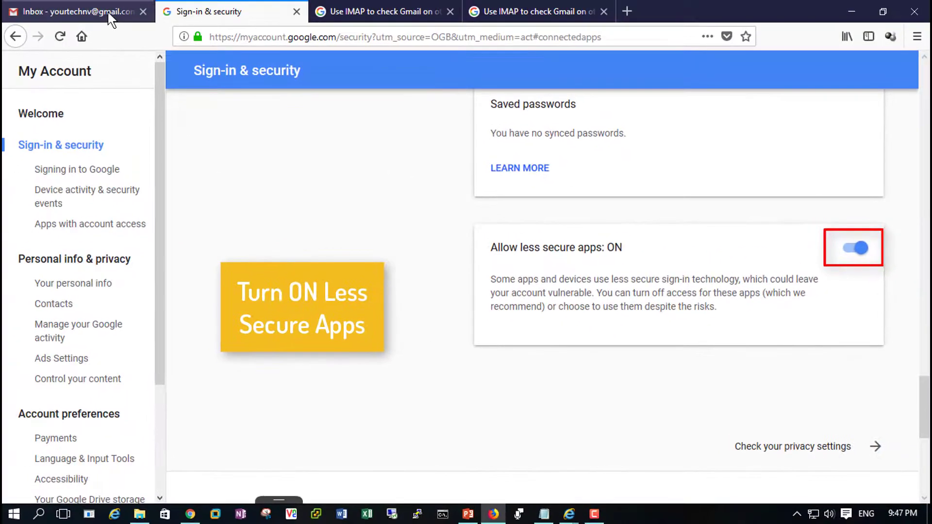
pyautogui.click(111, 15)
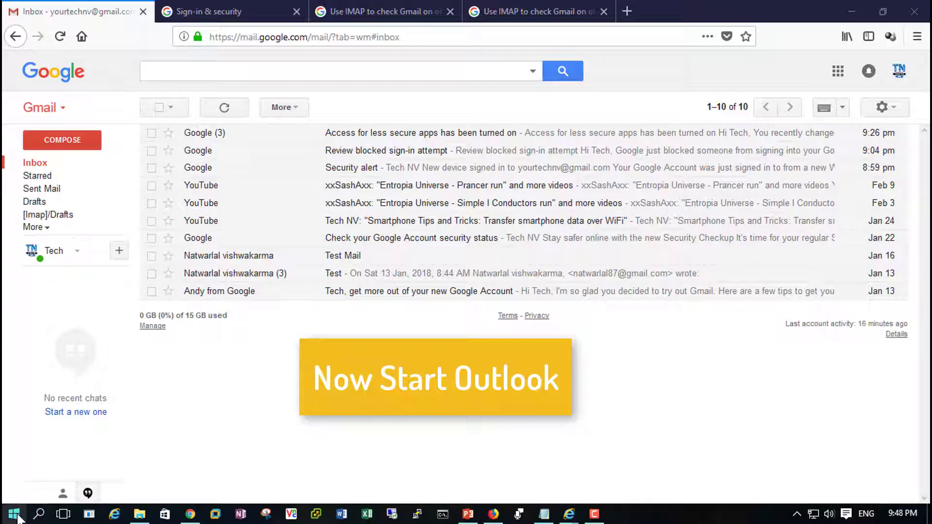
# Step: Switch to Outlook 2013 and create a new profile named Gmail
pyautogui.click(15, 515)
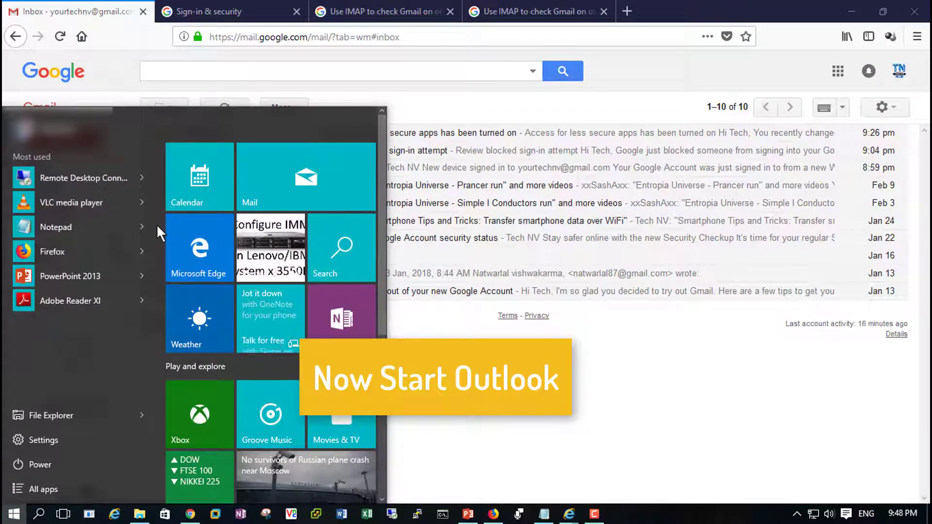
pyautogui.write('out')
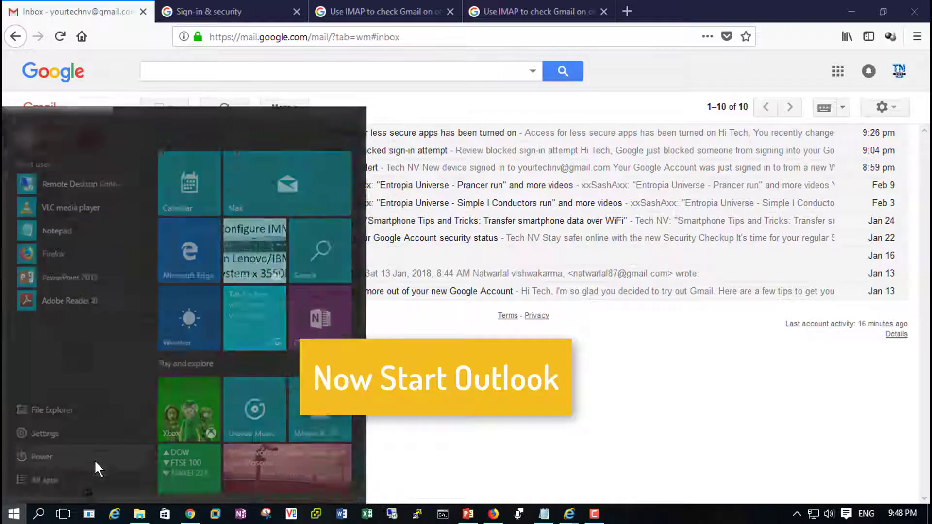
pyautogui.write('loo')
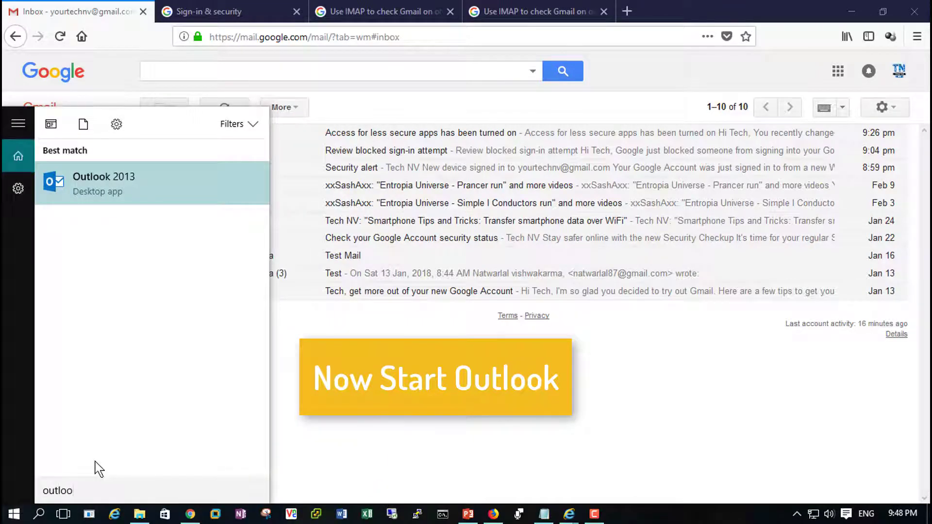
pyautogui.click(114, 181)
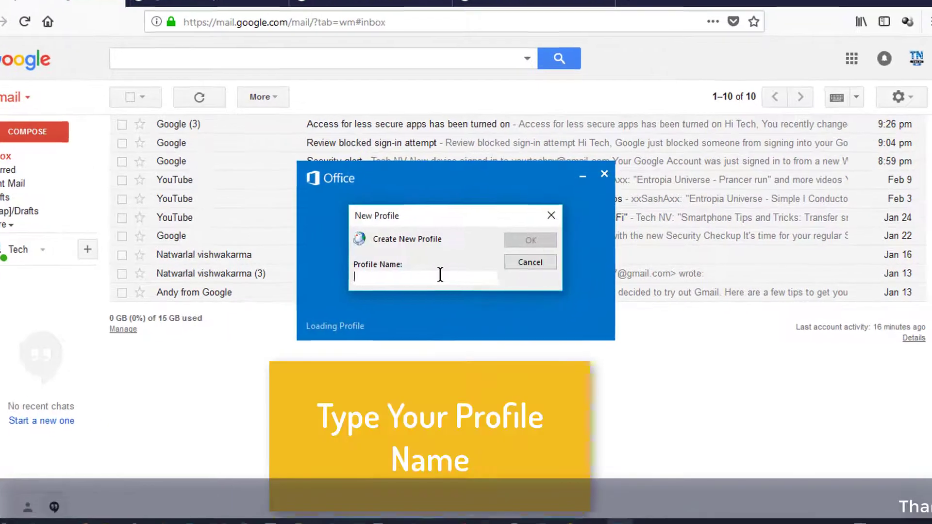
pyautogui.write('Gmail')
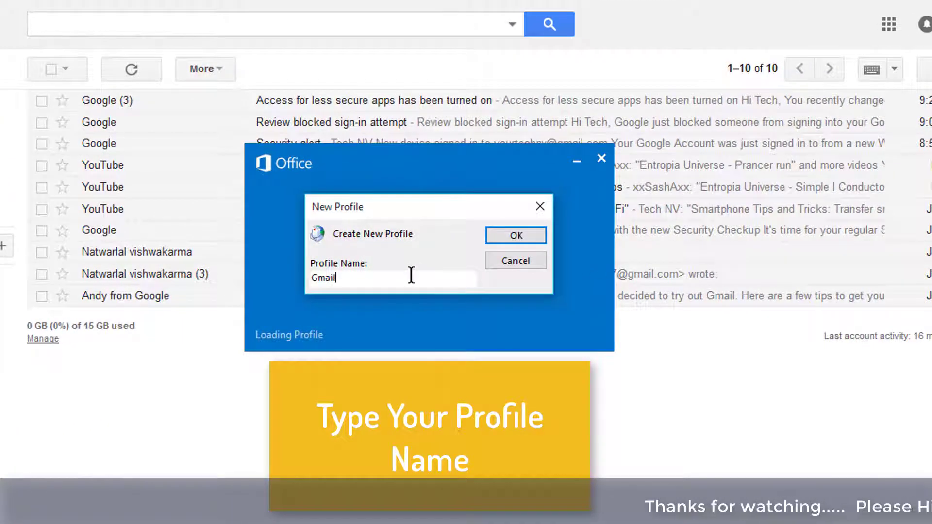
pyautogui.click(531, 236)
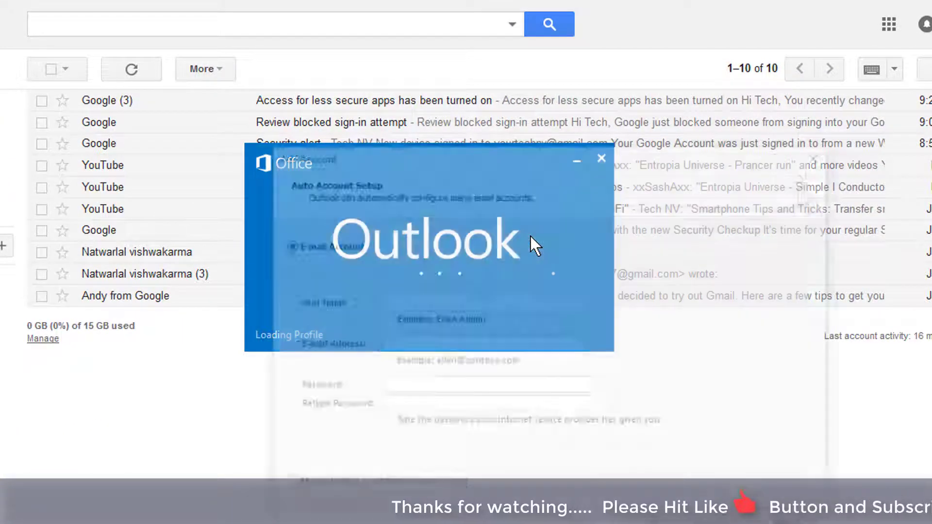
# Step: Choose manual setup for the new account and select POP or IMAP as the service
pyautogui.moveTo(477, 157); pyautogui.dragTo(395, 57)
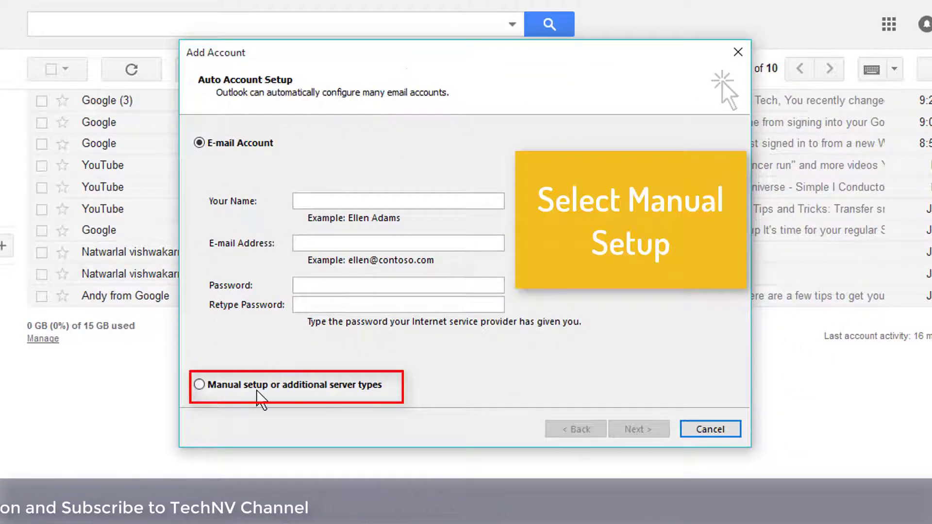
pyautogui.click(258, 388)
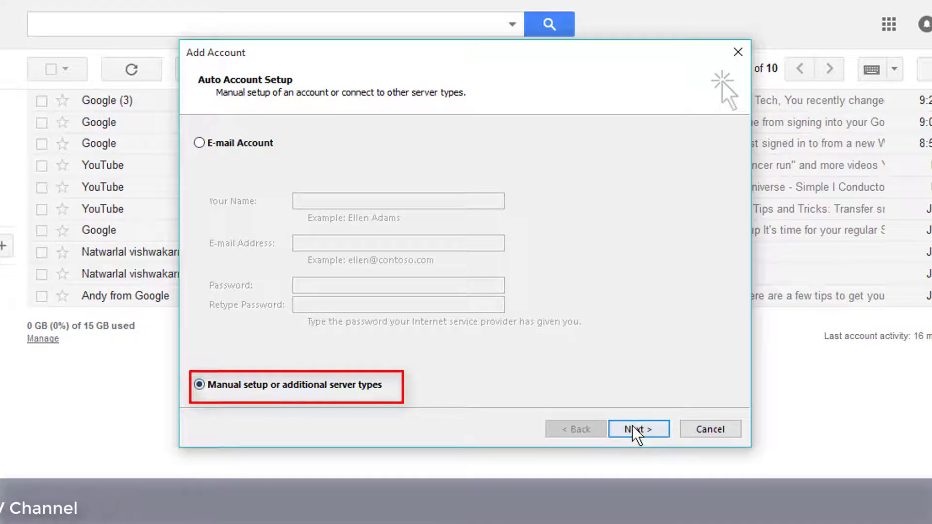
pyautogui.click(636, 430)
pyautogui.click(280, 209)
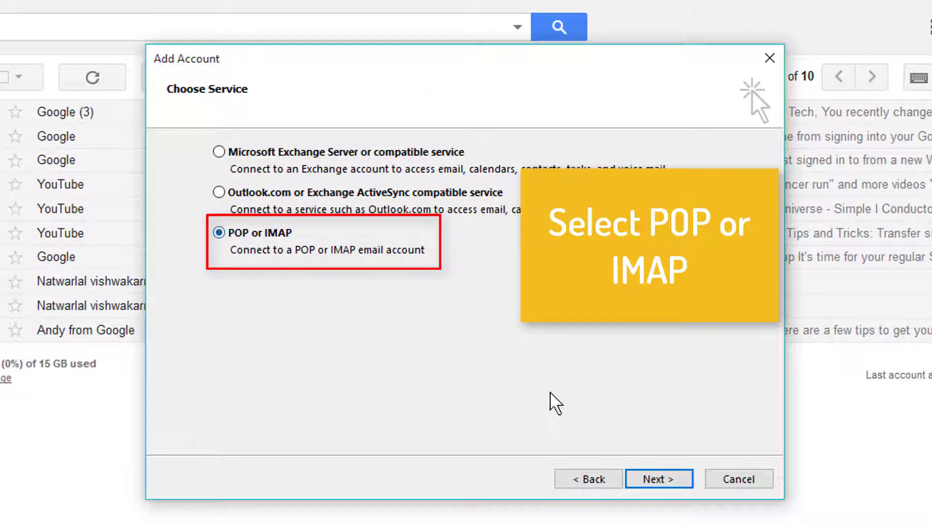
pyautogui.click(660, 480)
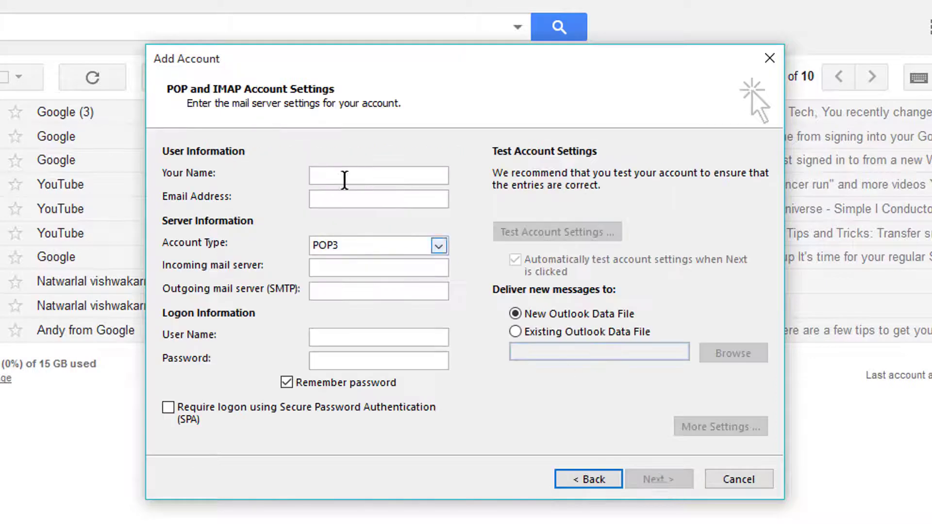
# Step: Fill in the sender's name and the Gmail e-mail address in the account's user information
pyautogui.click(342, 179)
pyautogui.write('Tech')
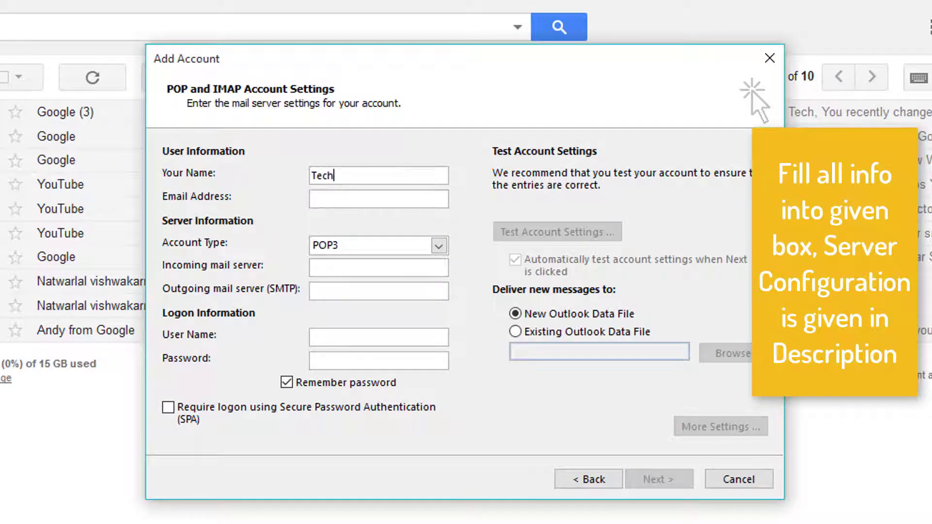
pyautogui.write('NV')
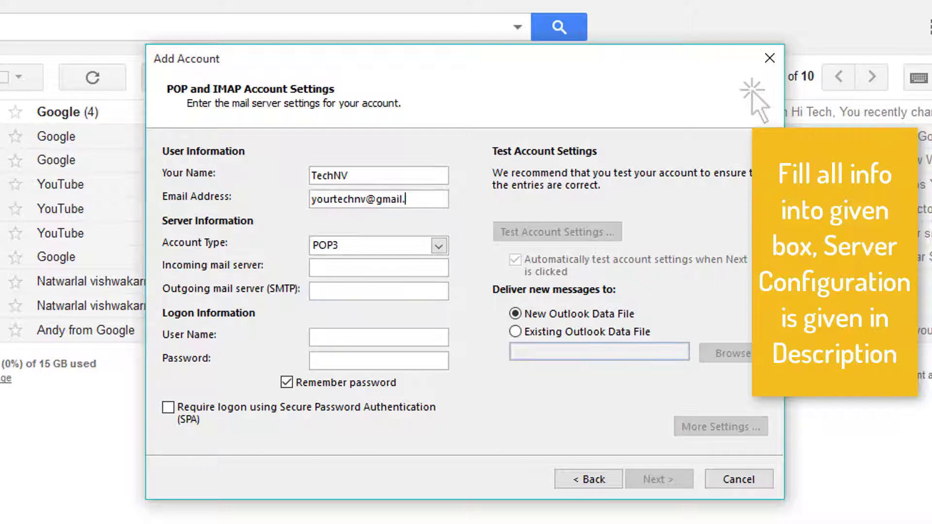
pyautogui.write('m')
pyautogui.press('Tab')
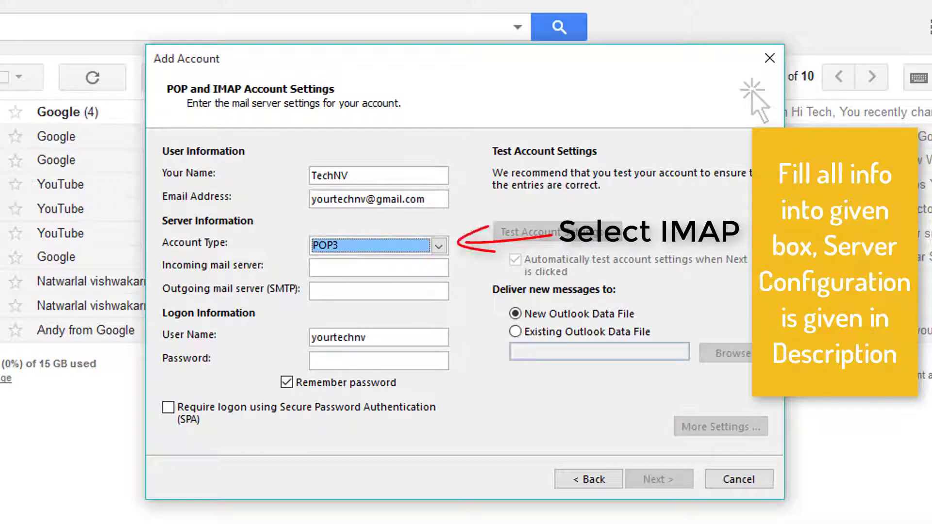
# Step: Set the account type to IMAP with incoming server imap.gmail.com and outgoing server smtp.gmail.com, and enter the account password
pyautogui.click(438, 246)
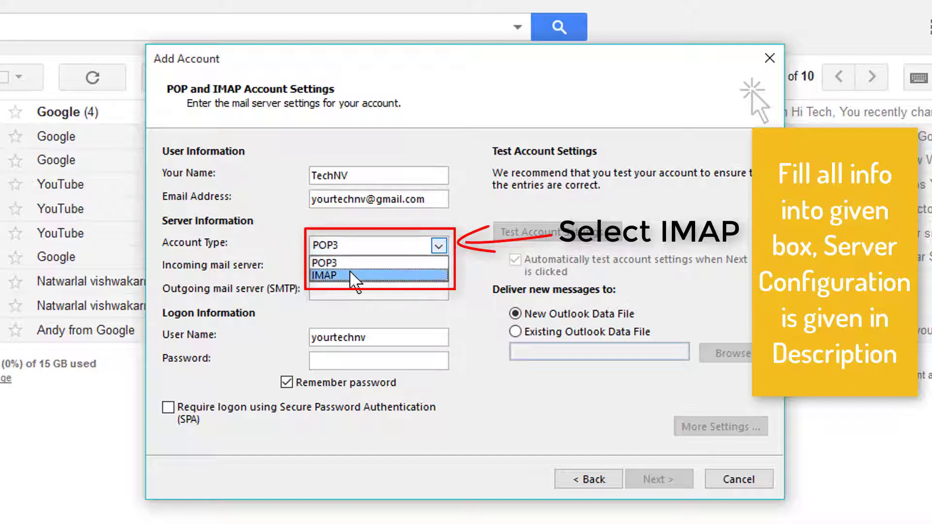
pyautogui.click(371, 269)
pyautogui.click(349, 268)
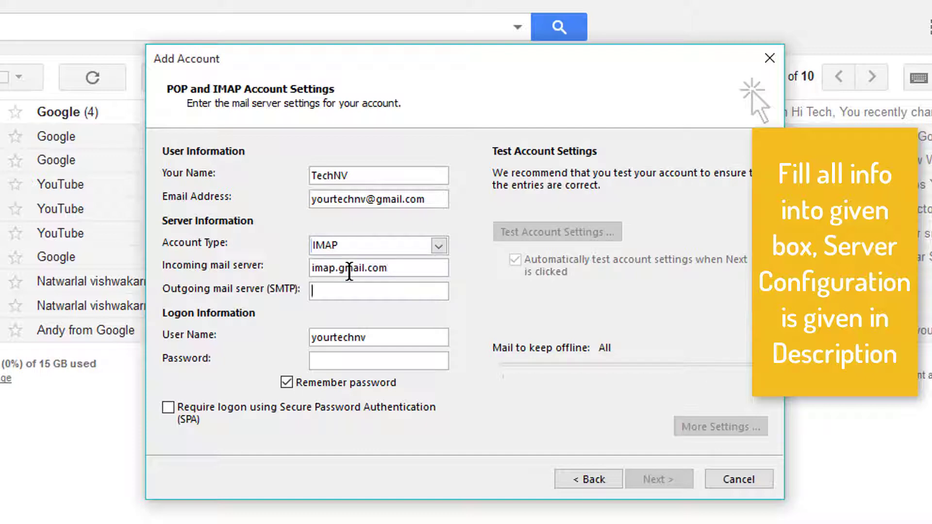
pyautogui.write('smtp.gmail.com')
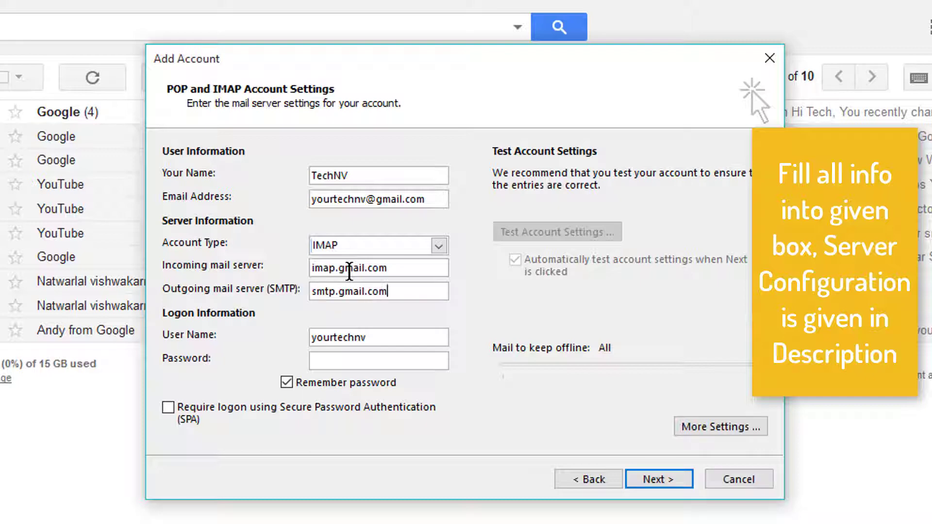
pyautogui.click(347, 361)
pyautogui.write('******')
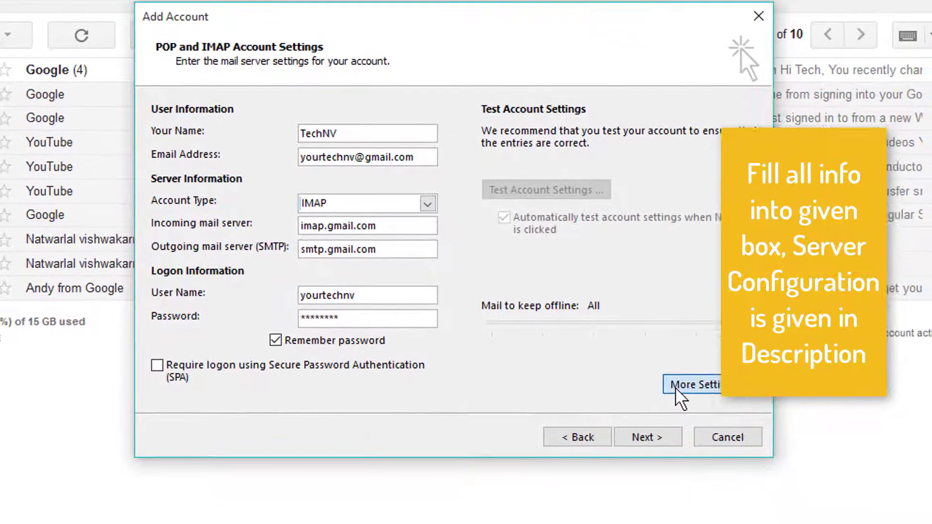
# Step: Require authentication for the outgoing SMTP server, using the same settings as the incoming mail server
pyautogui.click(688, 430)
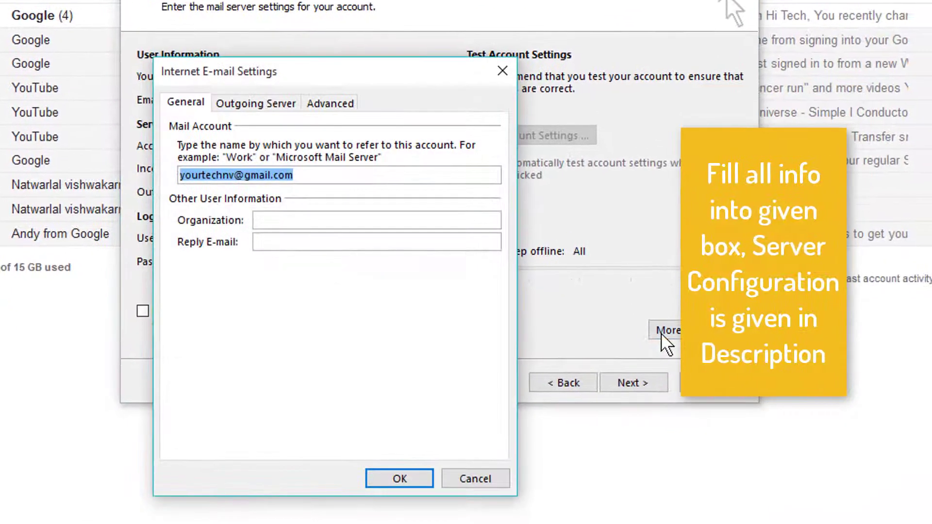
pyautogui.click(258, 104)
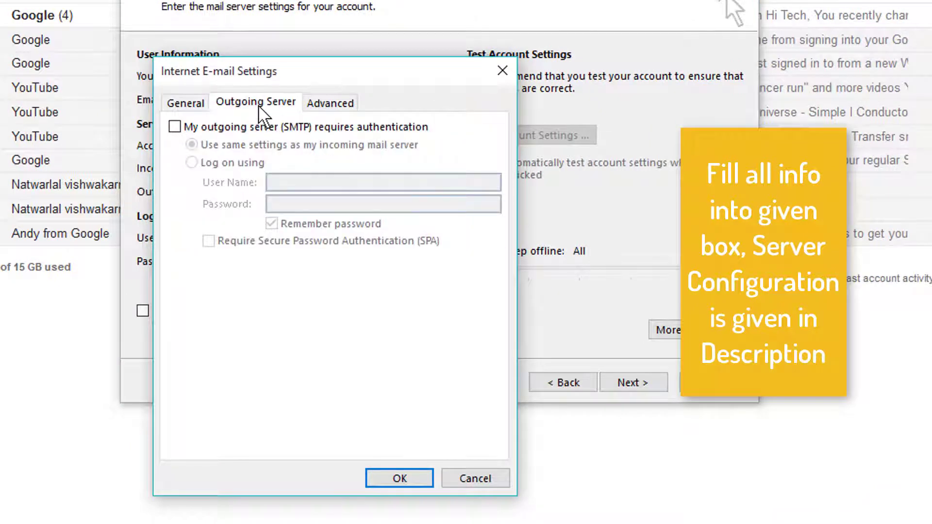
pyautogui.click(217, 128)
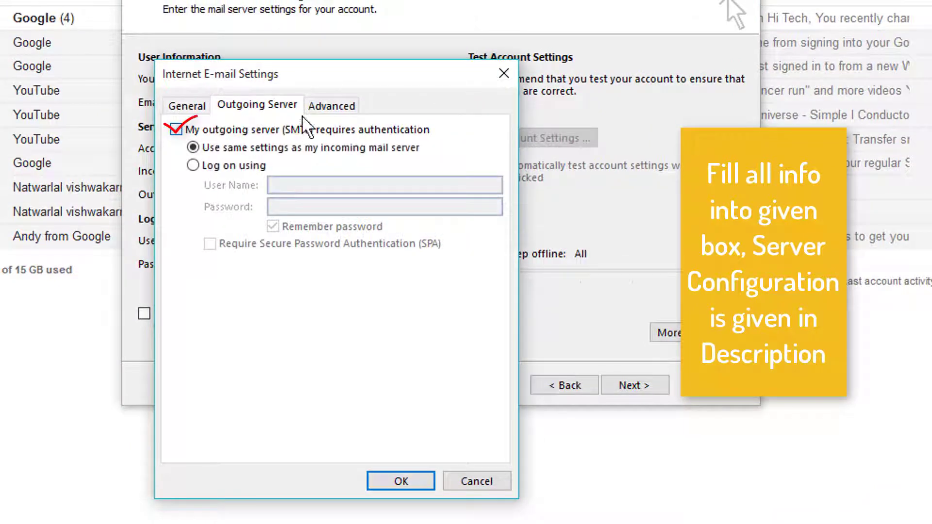
# Step: Set the encrypted connection type to SSL for the incoming IMAP server and TLS for the outgoing SMTP server
pyautogui.click(323, 110)
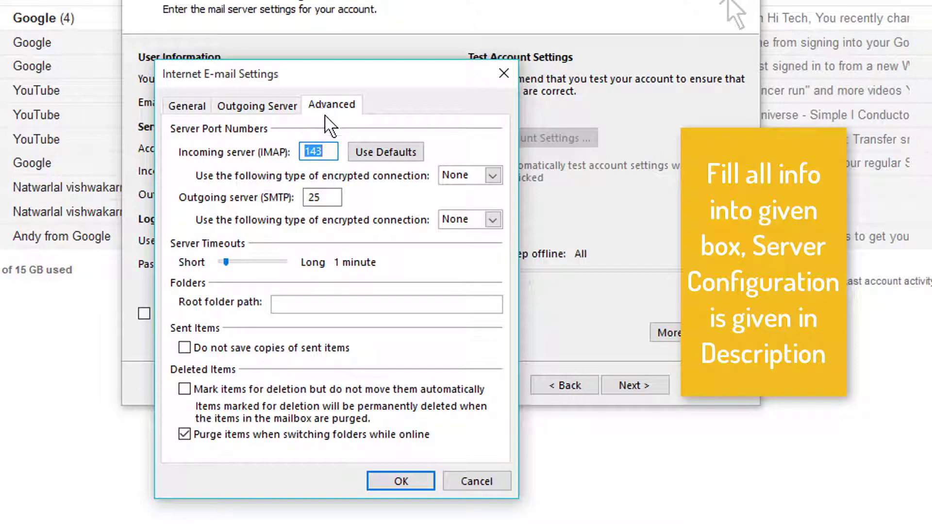
pyautogui.click(493, 176)
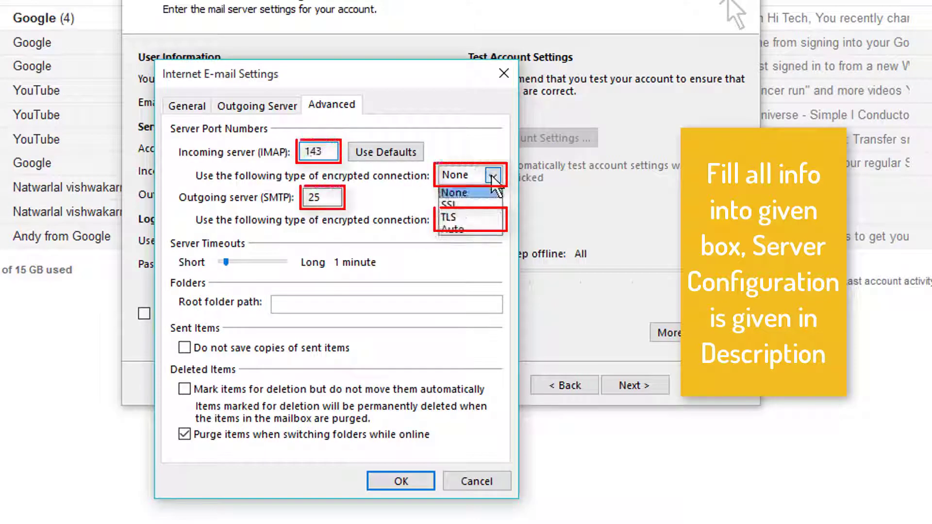
pyautogui.click(456, 204)
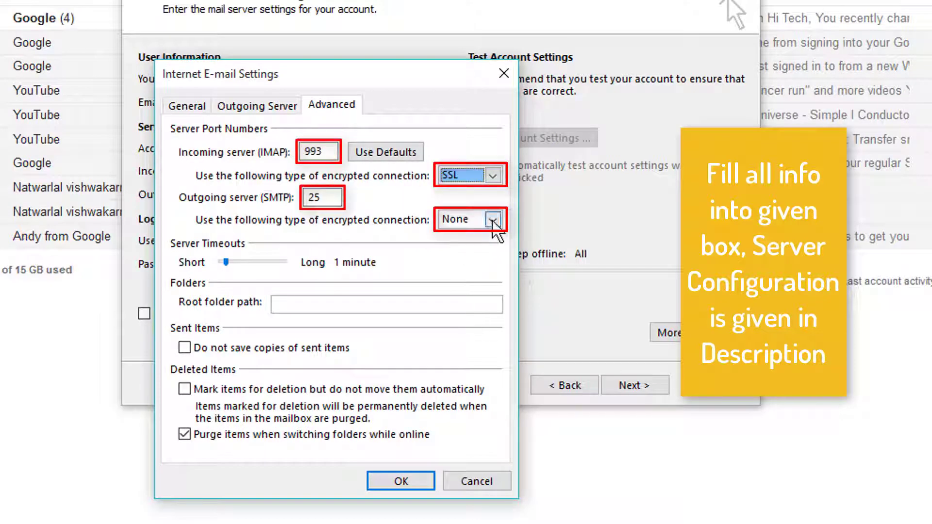
pyautogui.click(494, 221)
pyautogui.click(464, 261)
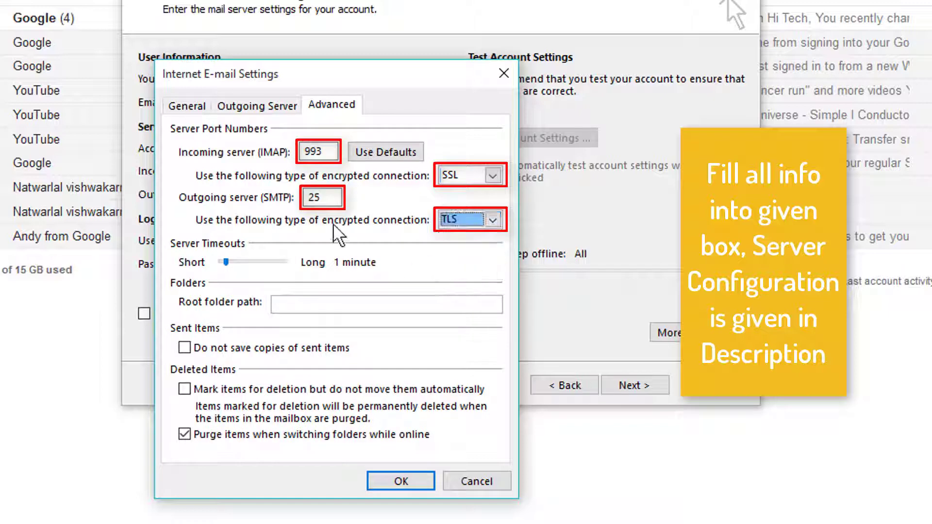
# Step: Set the outgoing SMTP server port to 587 and apply the additional e-mail settings
pyautogui.click(328, 200)
pyautogui.moveTo(328, 199); pyautogui.dragTo(303, 200)
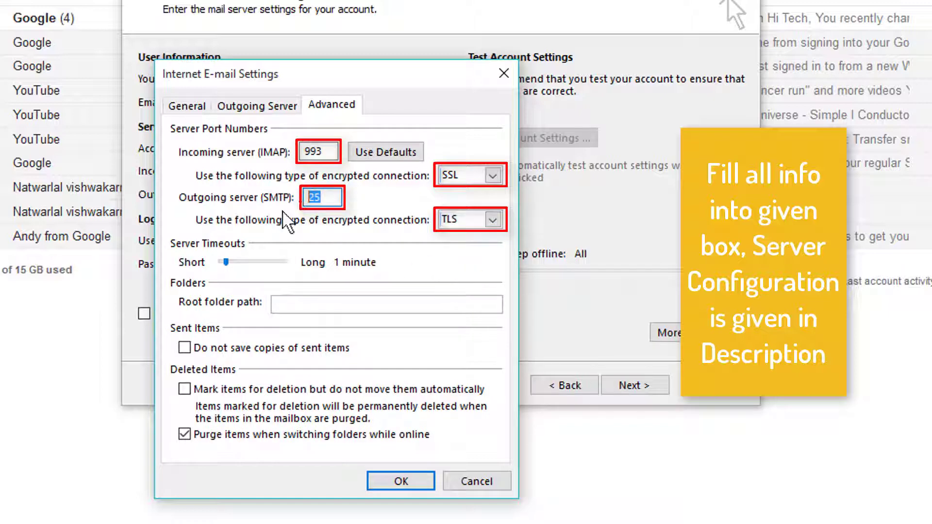
pyautogui.write('587')
pyautogui.click(383, 474)
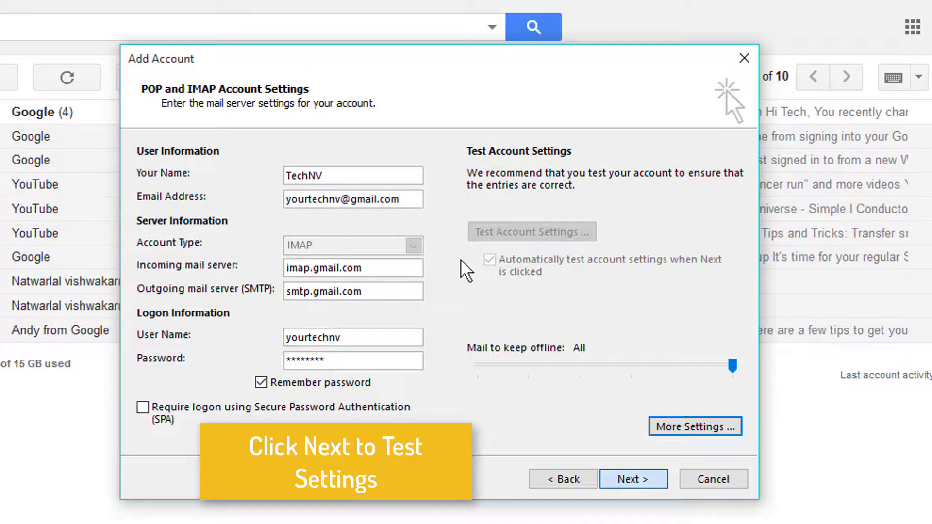
# Step: Run the account settings test, close its results and finish the account setup
pyautogui.press('Return')
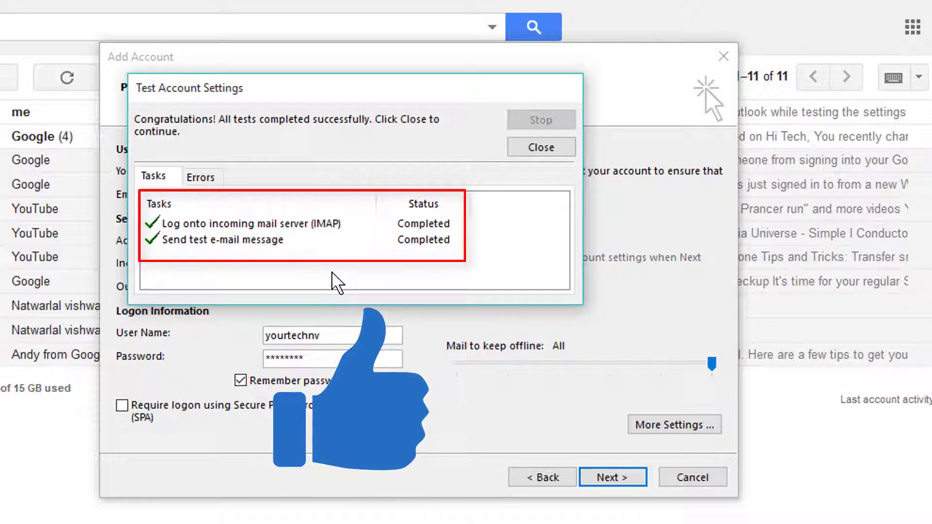
pyautogui.click(552, 153)
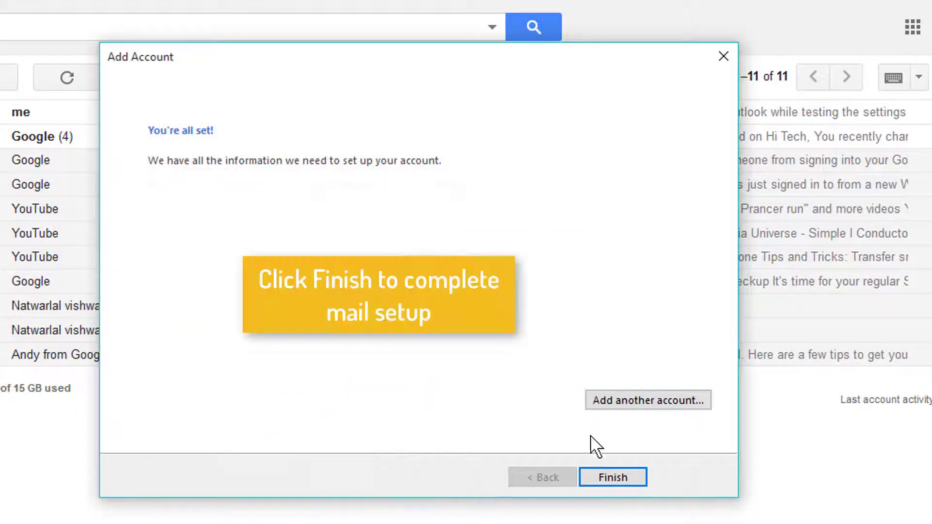
pyautogui.click(607, 478)
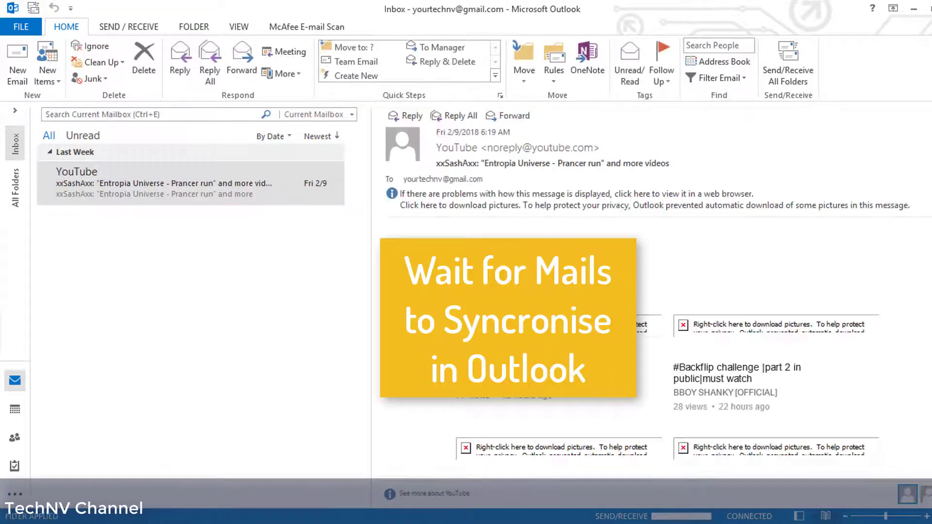
# Step: View the latest Google notice about less secure apps and read the Microsoft Outlook test message in the inbox
pyautogui.click(194, 227)
pyautogui.rightClick(386, 192)
pyautogui.click(500, 202)
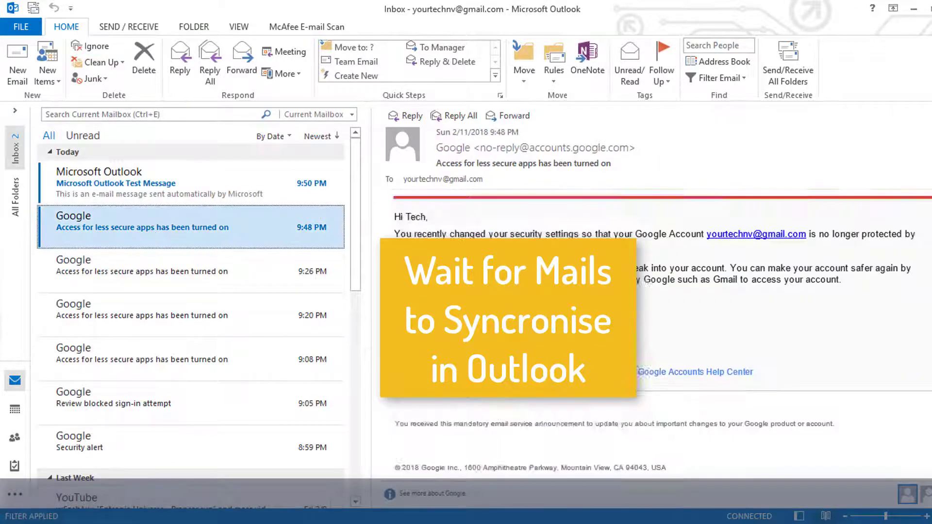
pyautogui.scroll(2, 509, 318)
pyautogui.click(194, 183)
pyautogui.moveTo(386, 216); pyautogui.dragTo(646, 214)
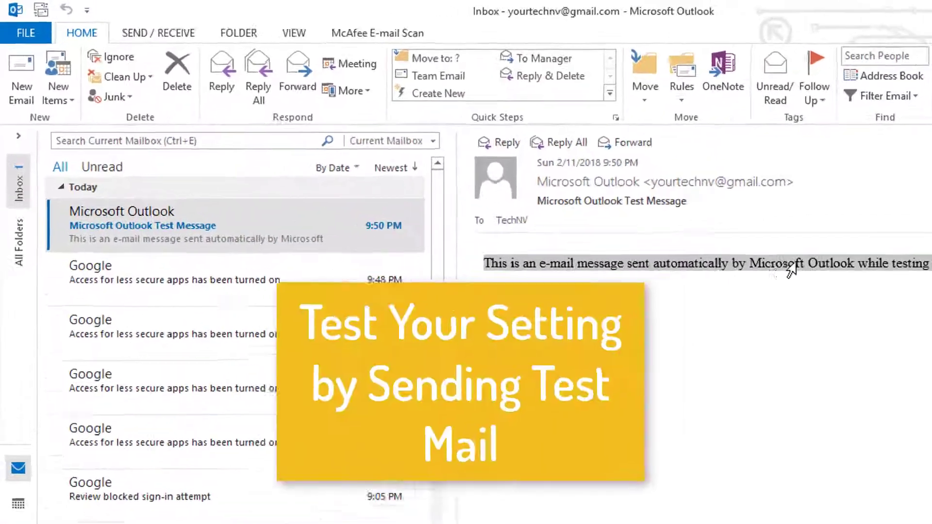
pyautogui.click(797, 316)
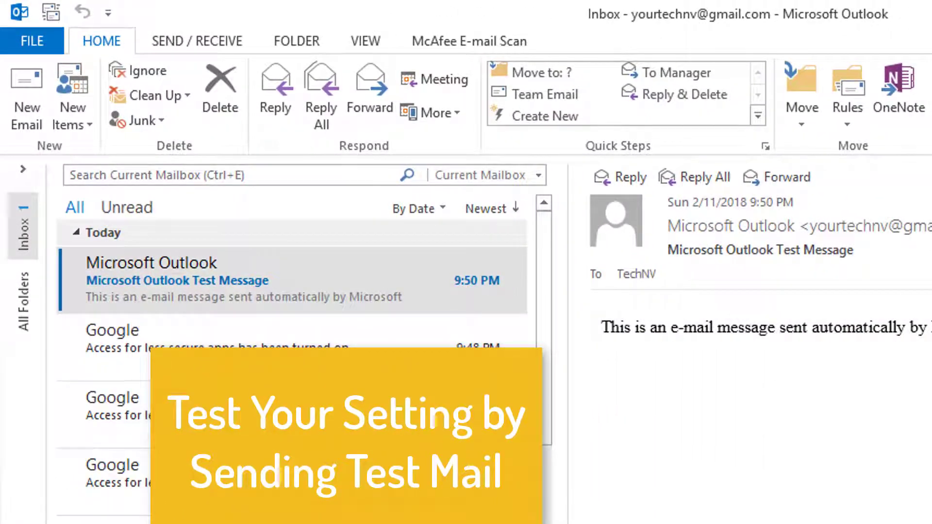
# Step: Send a new message with the subject "Test Mail" to the account's own e-mail address and open it from its arrival notification
pyautogui.click(35, 106)
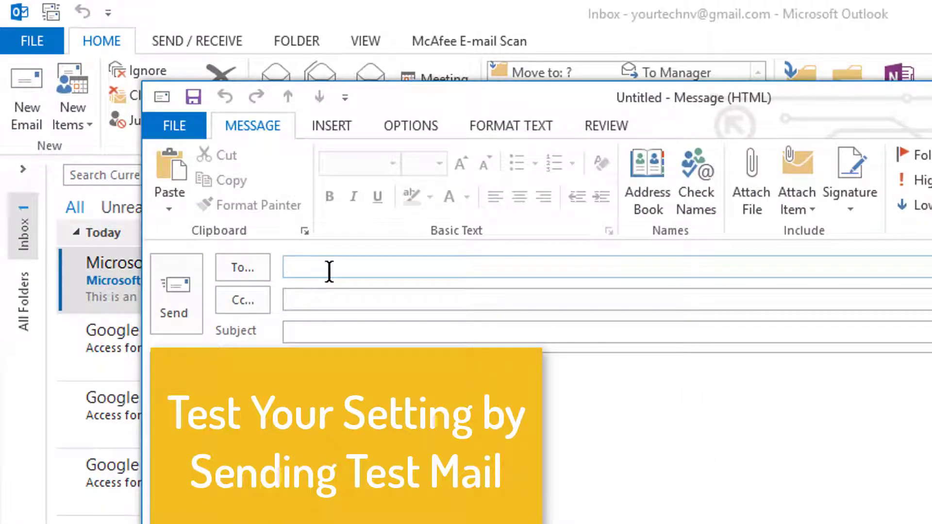
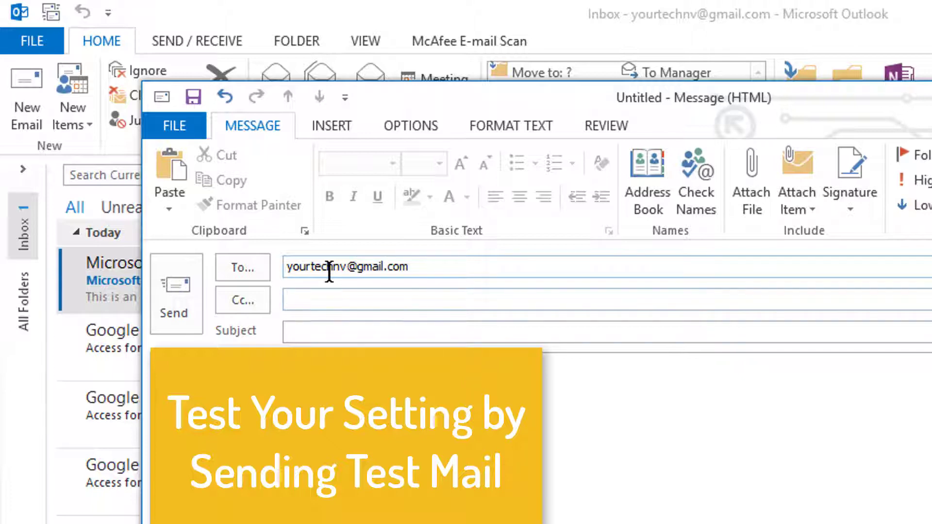
pyautogui.write('Test Mail')
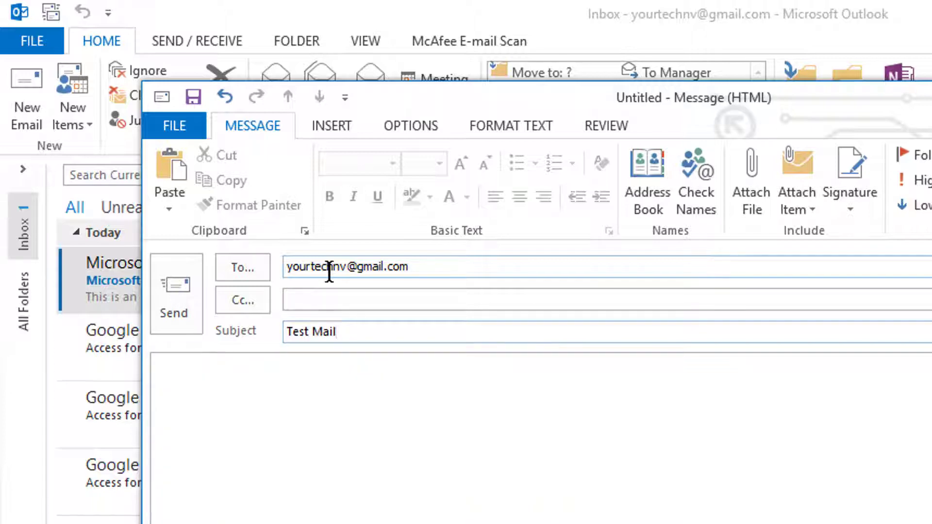
pyautogui.click(172, 304)
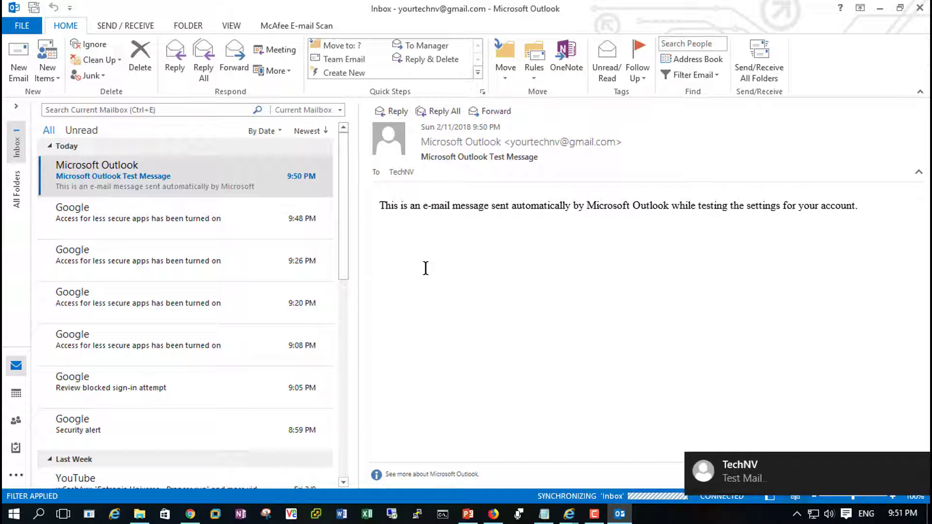
pyautogui.click(747, 462)
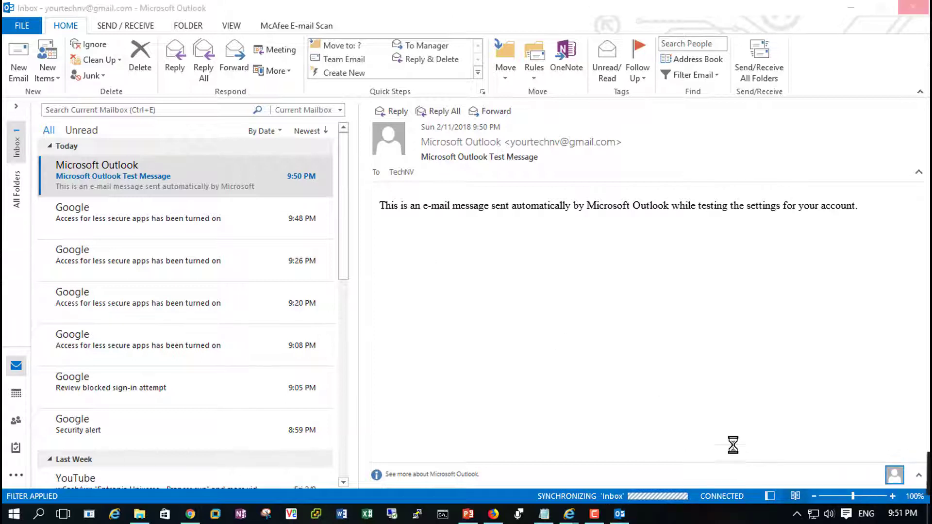